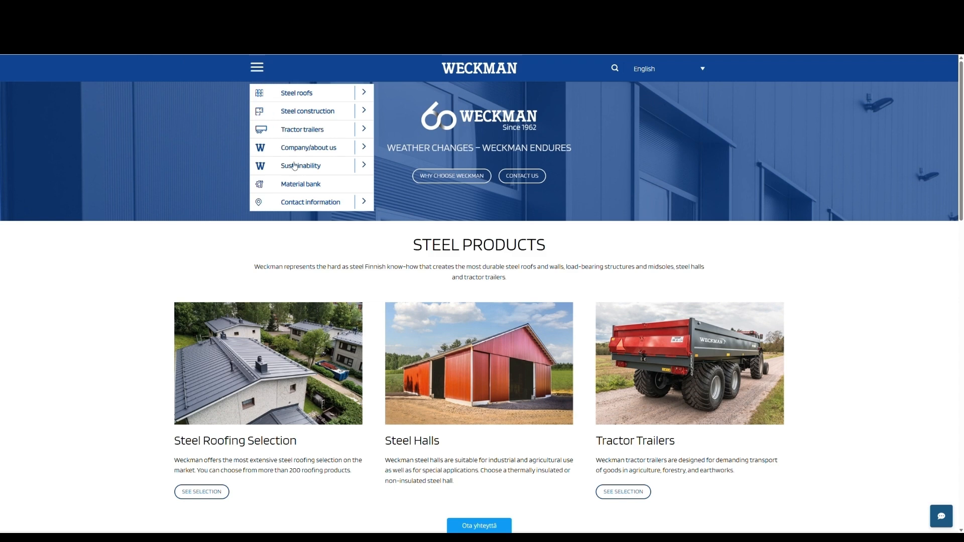
Open the Optimi corrugated sheet sizing program from the Material bank and view its About information.
click(301, 184)
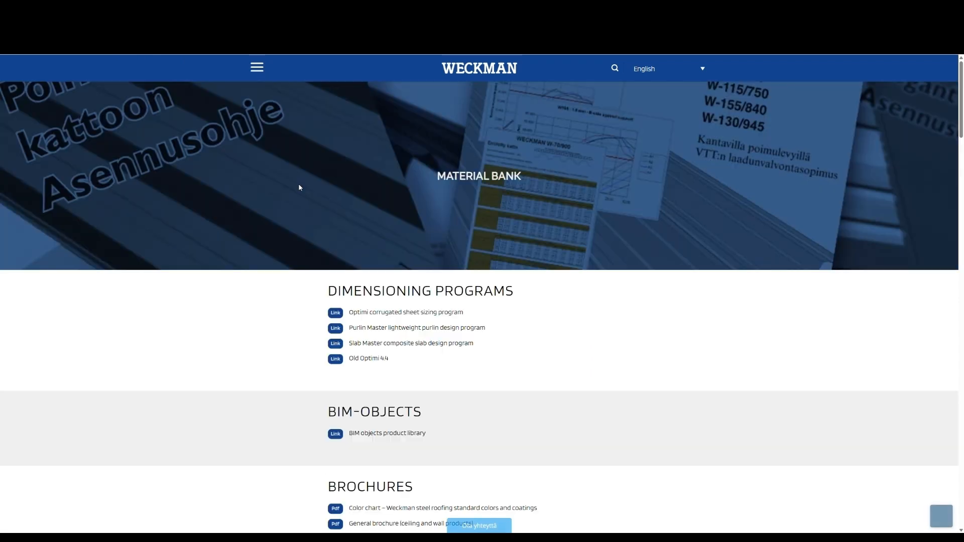
click(367, 314)
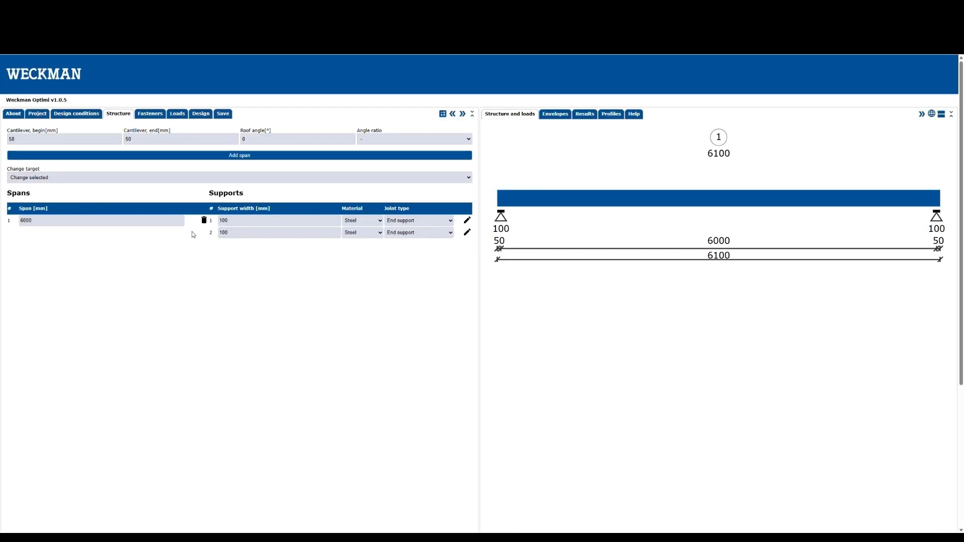
click(17, 115)
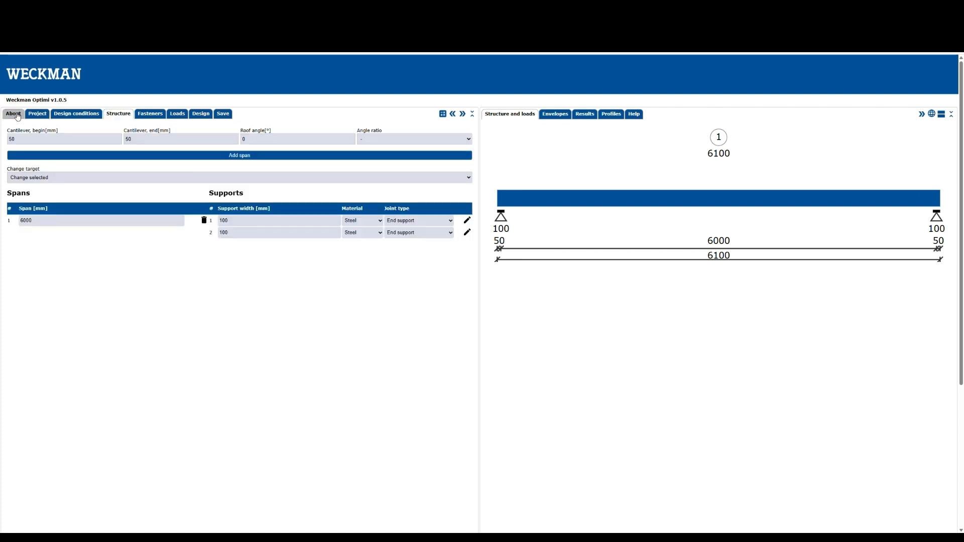
click(18, 116)
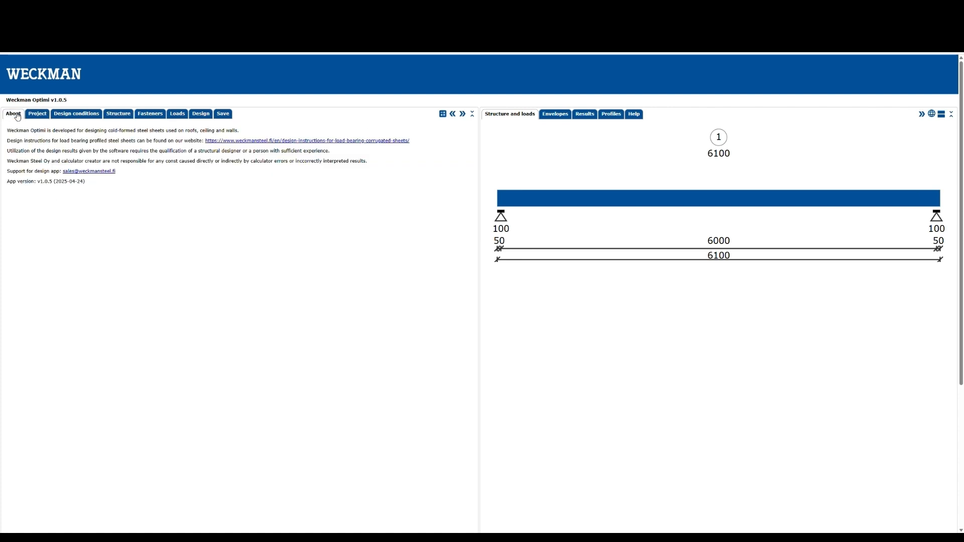
Enter the project details: construction site Test, structure type Roof (insulated), and field width 5000 mm.
click(36, 116)
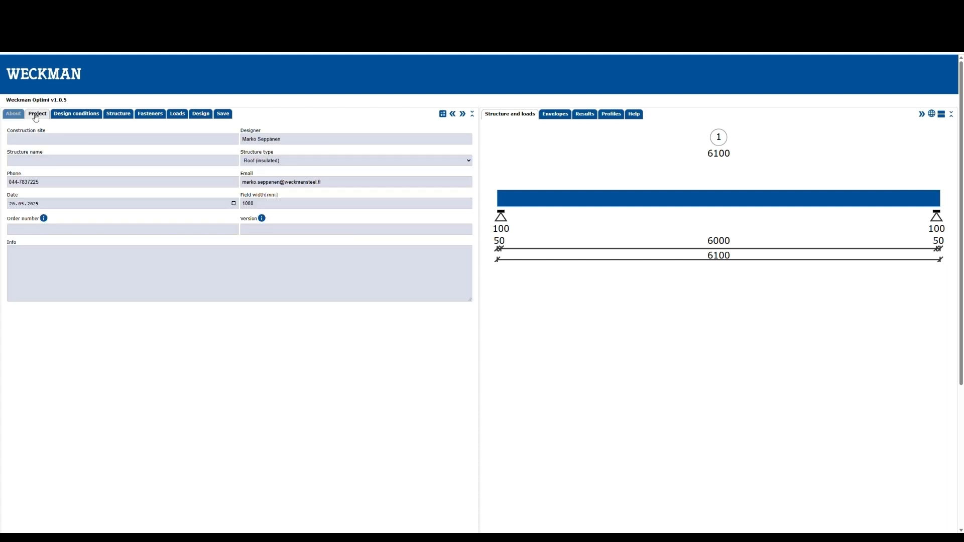
click(36, 140)
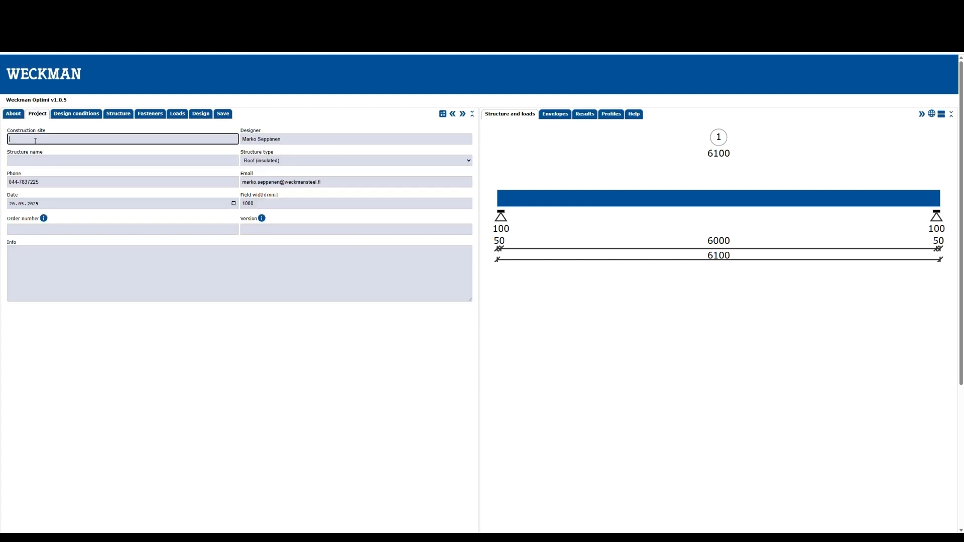
text(Test)
click(252, 162)
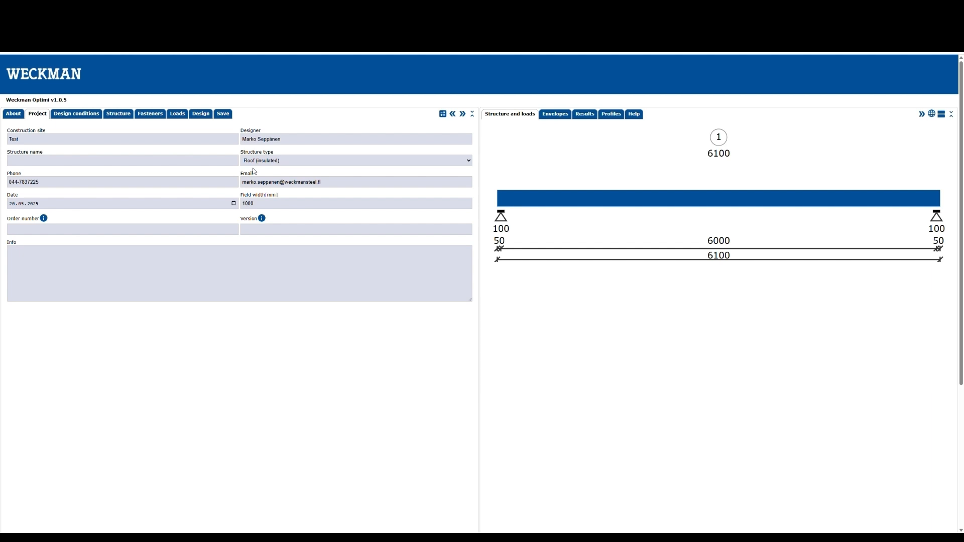
click(253, 170)
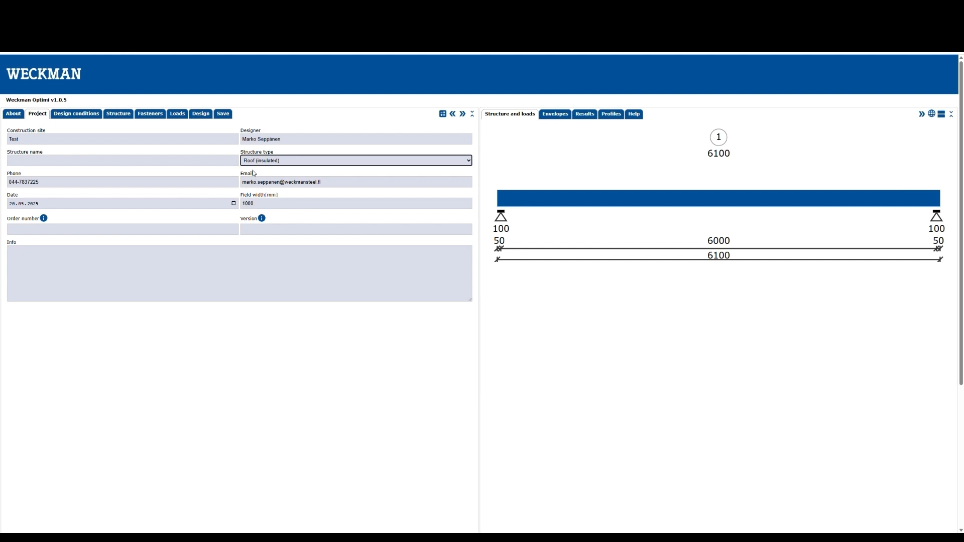
double_click(264, 207)
text(50)
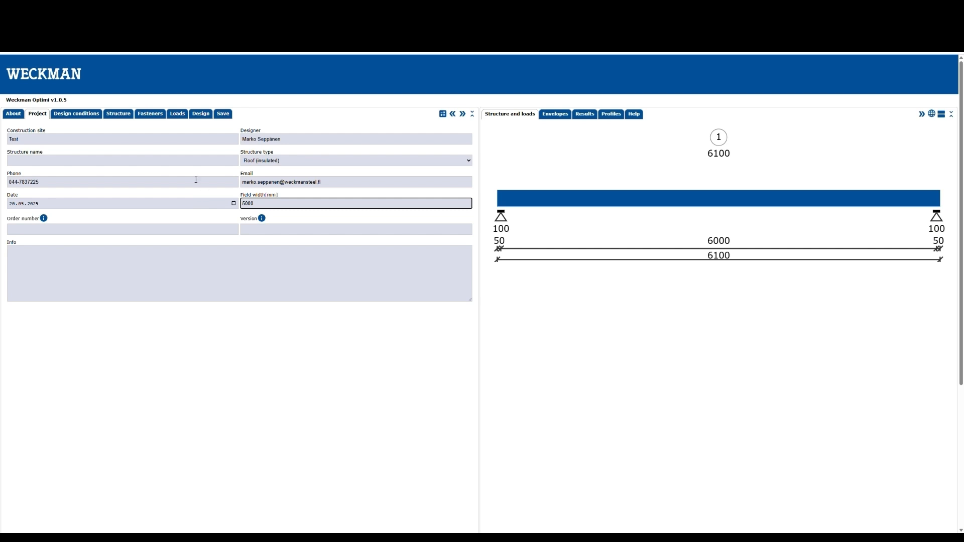
Set the design conditions to national annex EE with reliability class RC2.
click(76, 117)
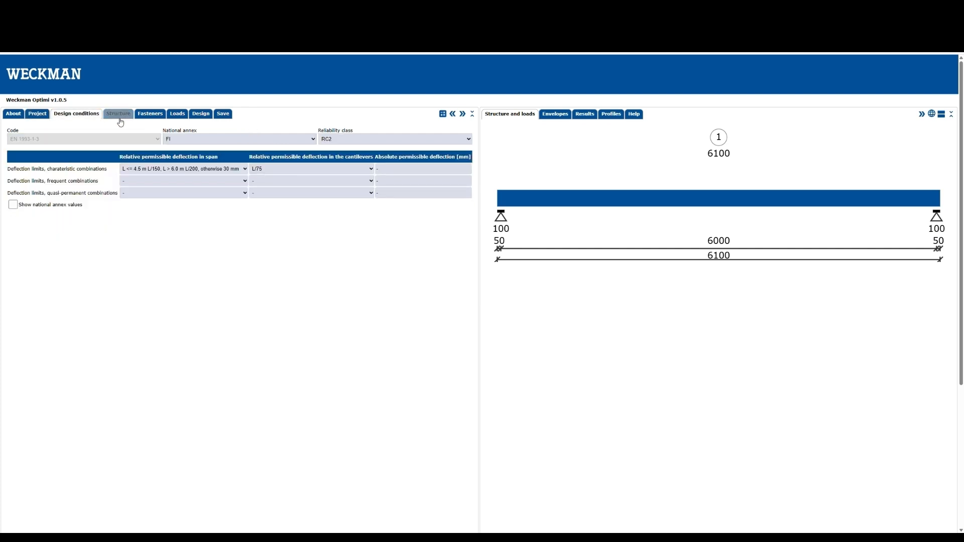
click(180, 147)
click(177, 162)
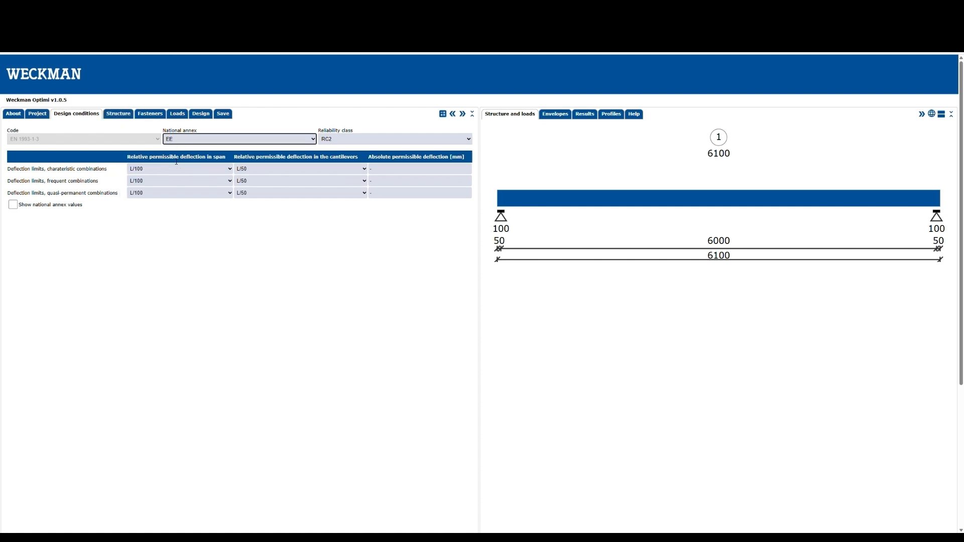
click(329, 140)
click(334, 161)
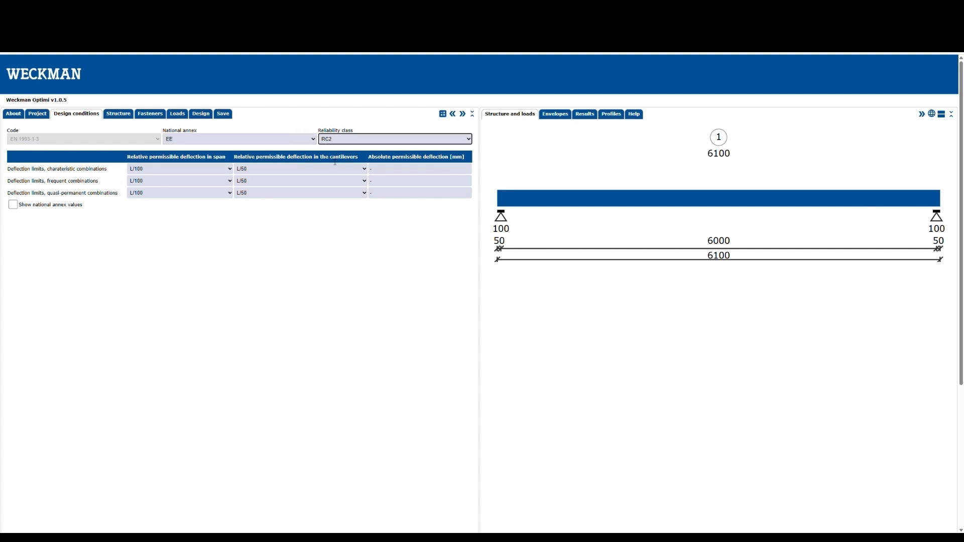
Set the first span to 5000 mm and add three more spans to the structure.
click(119, 114)
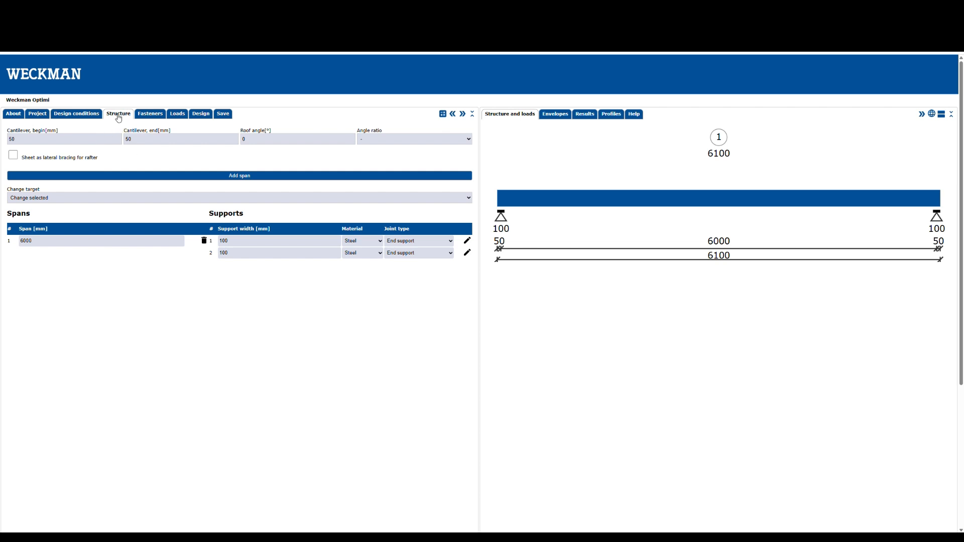
click(52, 240)
text(5000)
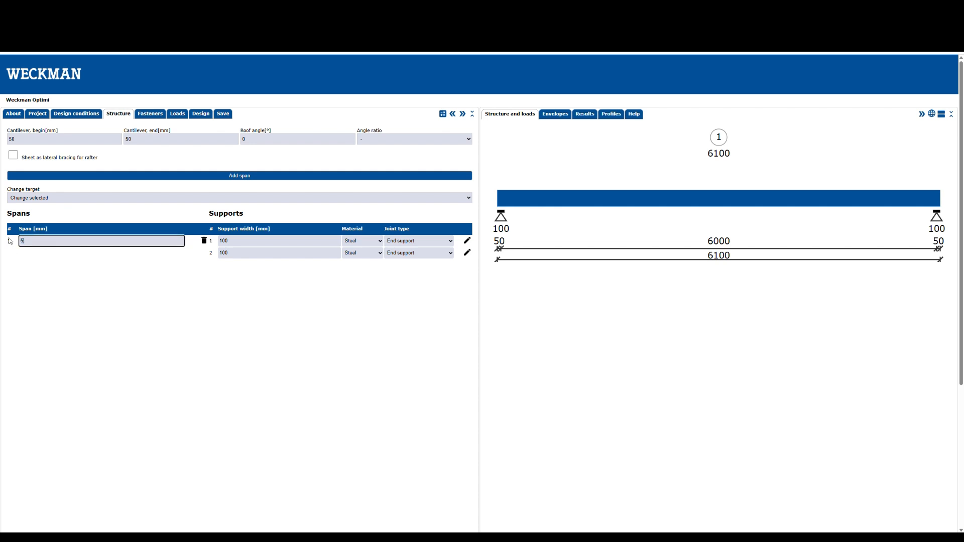
click(134, 177)
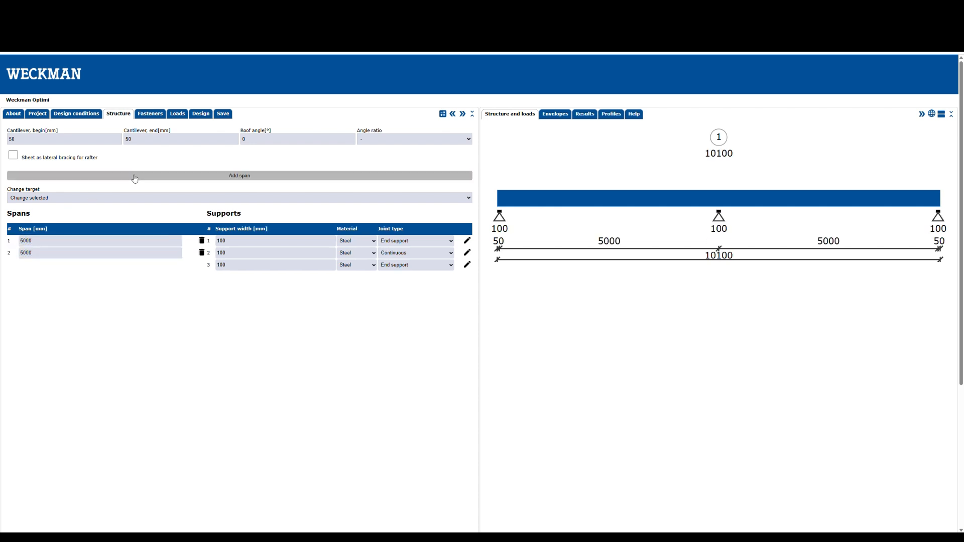
click(134, 176)
click(134, 176)
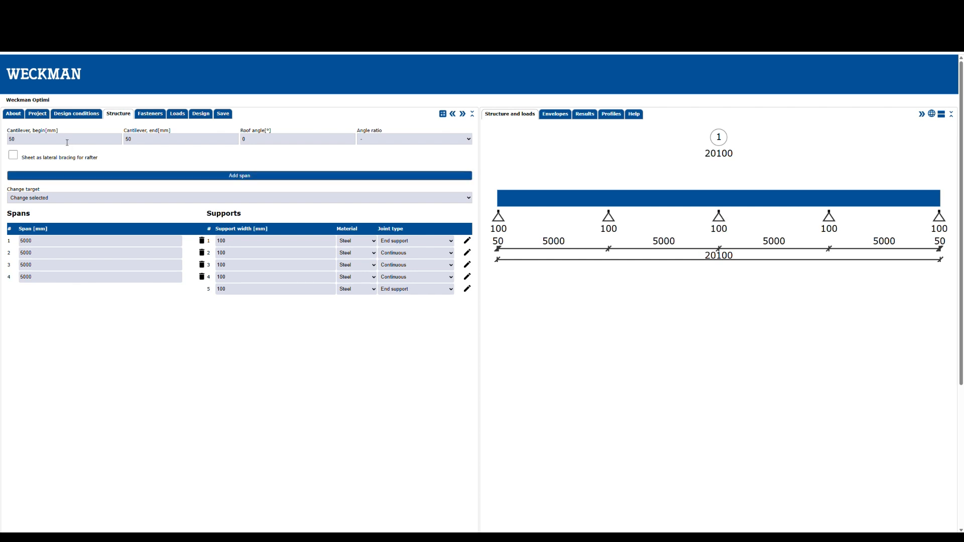
Set the beginning cantilever to 500 mm, the end cantilever to 1000 mm, and the roof angle to 15°.
drag(16, 139, 2, 139)
text(500)
double_click(148, 140)
text(1)
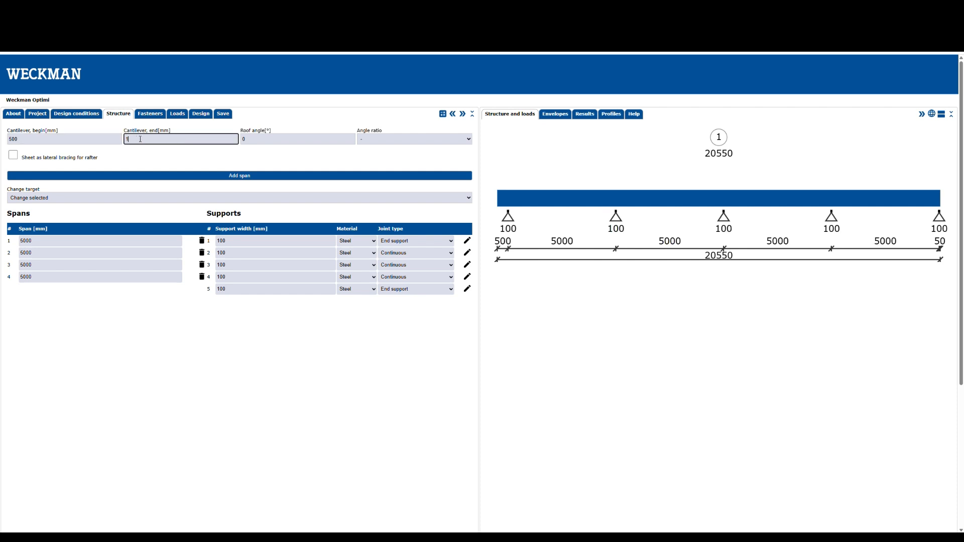
text(000)
key(Tab)
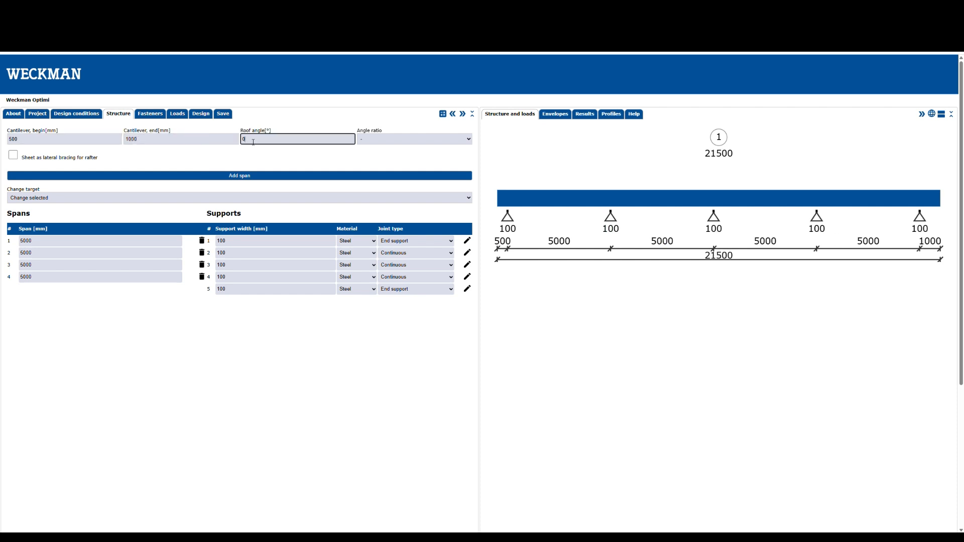
text(15)
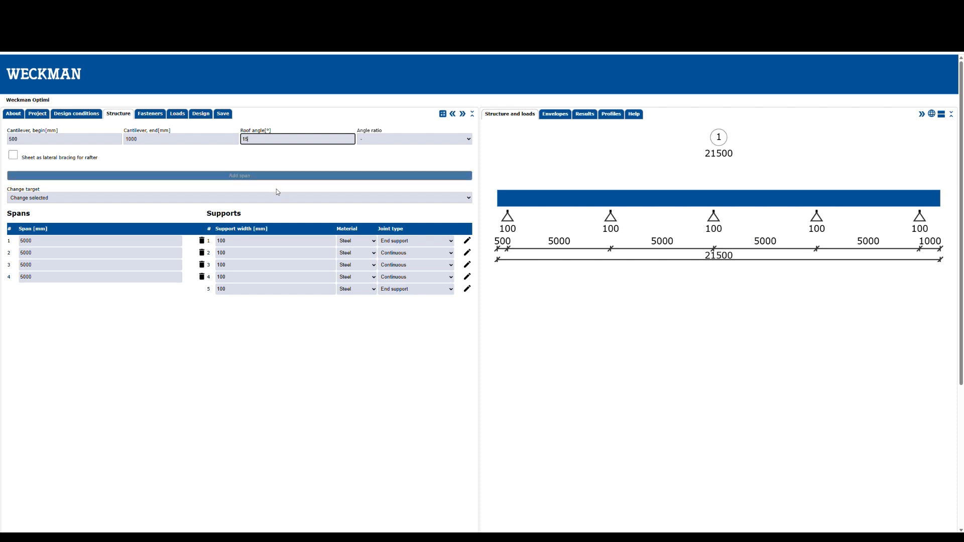
Set the first support's width to 200 mm and the second support's joint type to Overlap.
drag(259, 241, 212, 245)
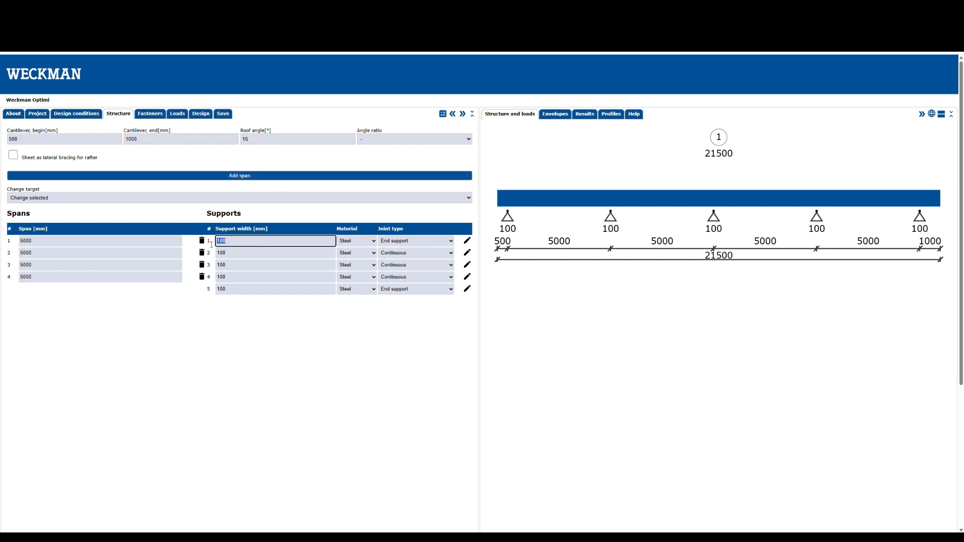
text(2)
click(449, 257)
click(442, 295)
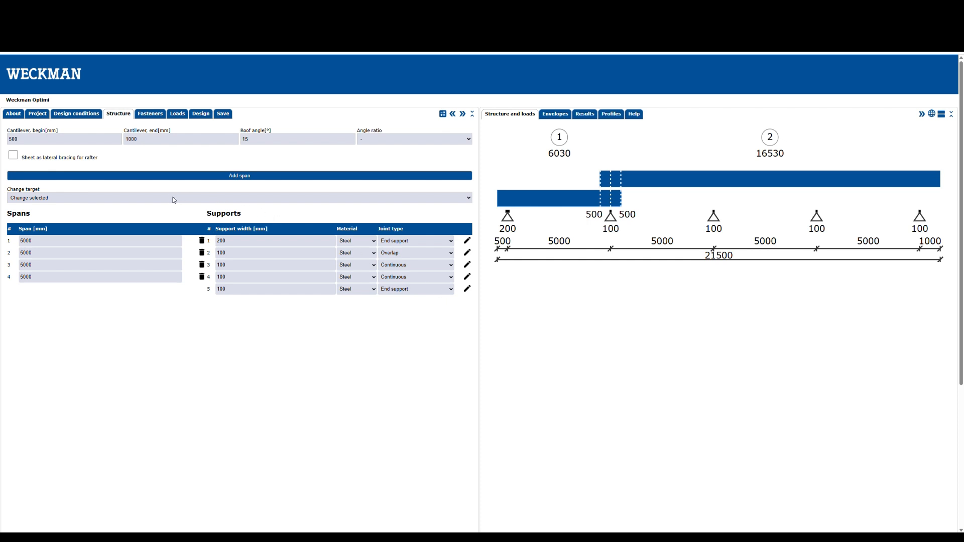
Set the change target to Change all from edited forward and apply Overlap joints to the intermediate supports.
click(125, 202)
click(123, 217)
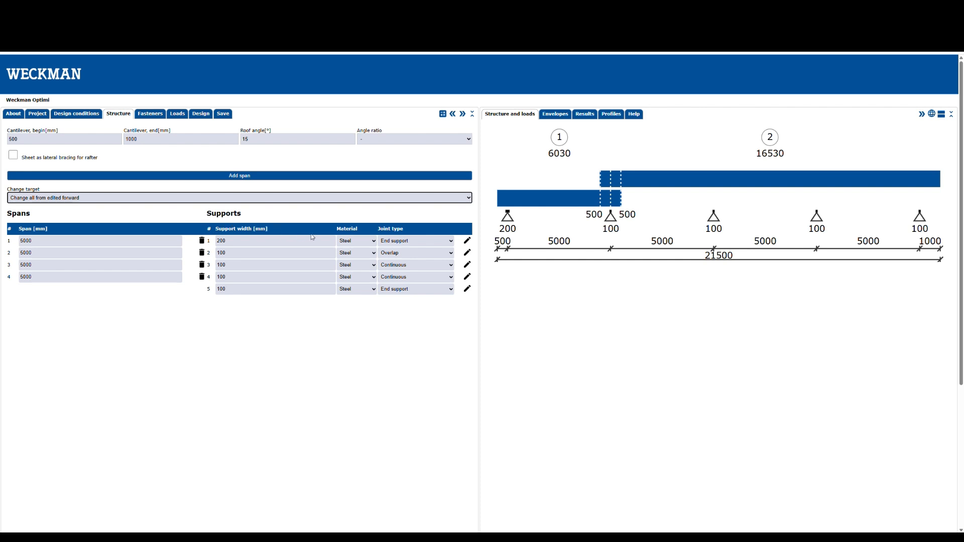
click(421, 306)
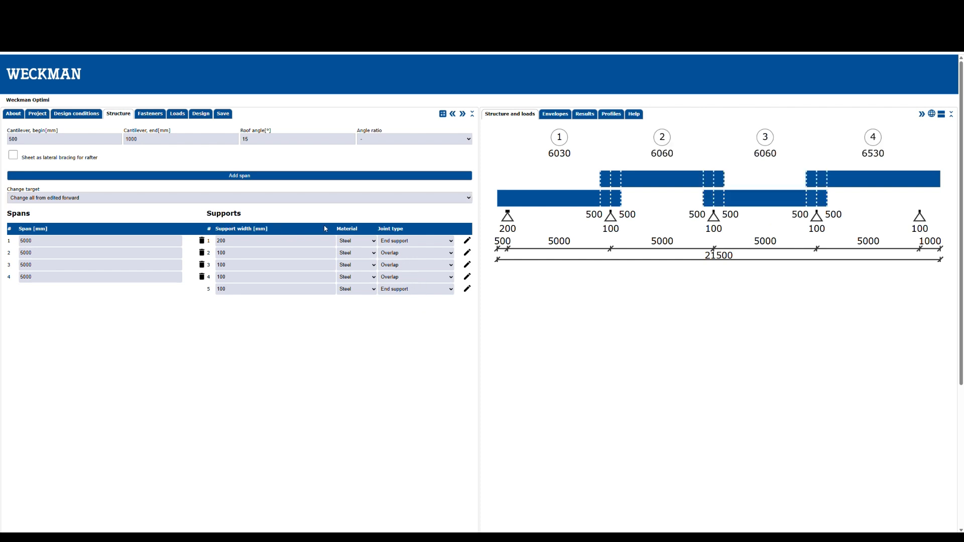
Use the sheet as lateral bracing for the rafter with building width 50000 mm, and enable the U-profile against end collapse.
click(14, 156)
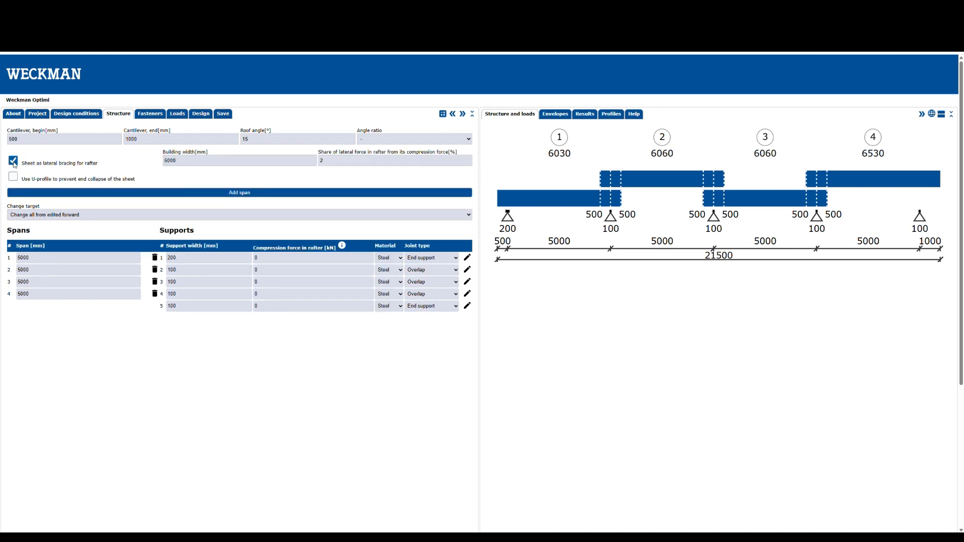
click(13, 178)
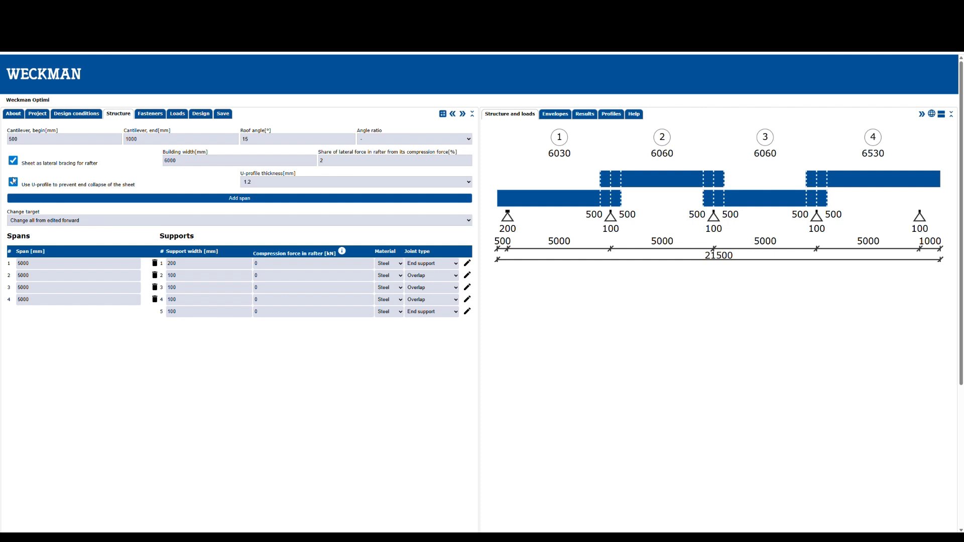
double_click(165, 160)
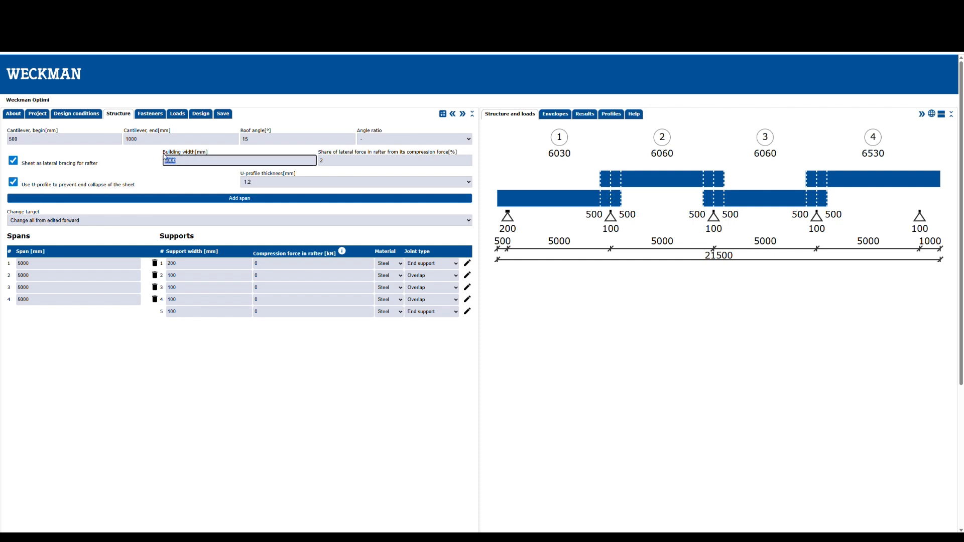
text(50000)
click(332, 166)
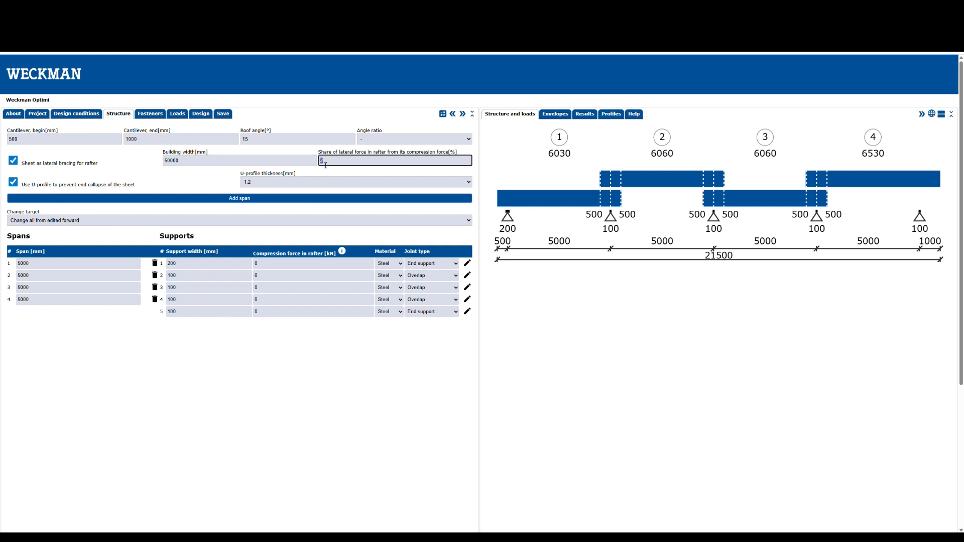
Set the U-profile thickness to 2.0 mm and the rafter compression force to 500 kN at all supports.
click(277, 182)
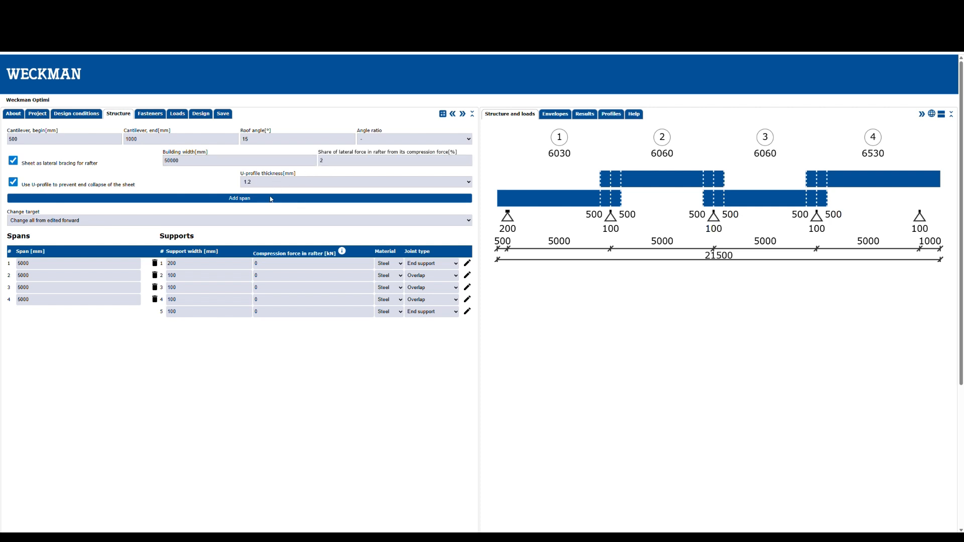
click(266, 211)
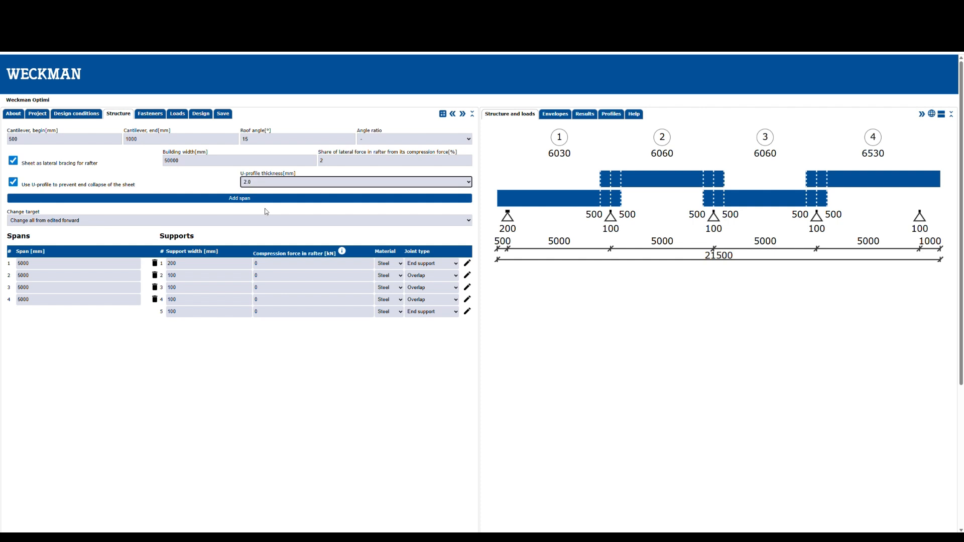
click(274, 267)
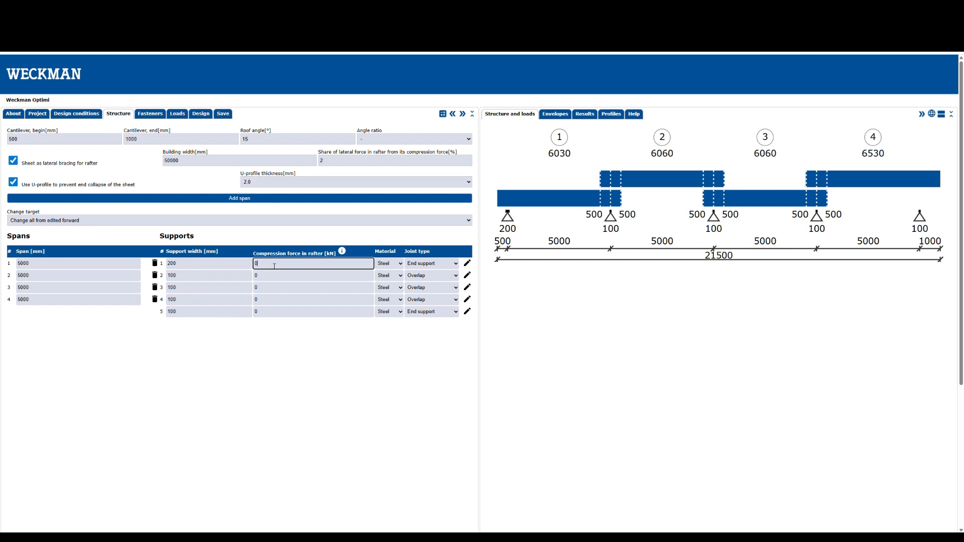
drag(264, 267, 255, 266)
text(500)
key(Return)
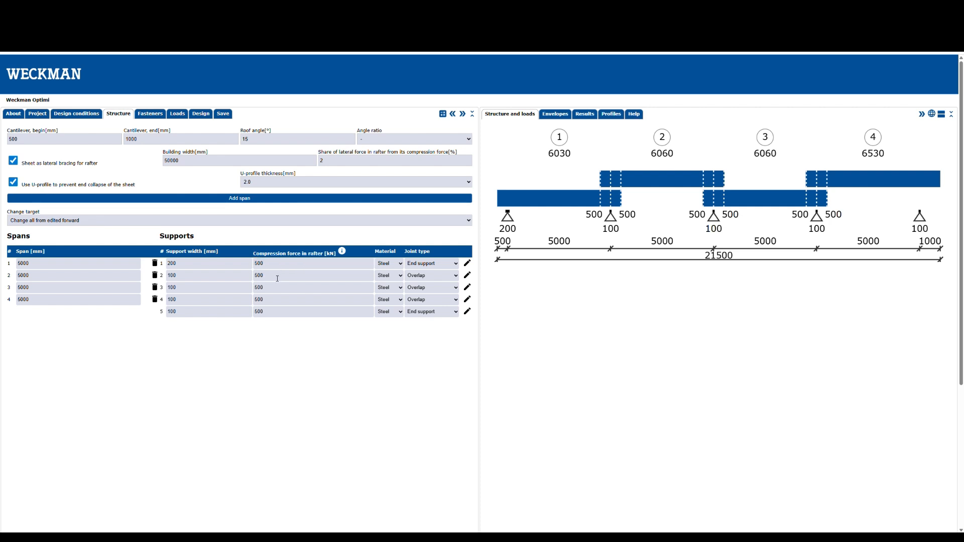
Set the snow load location to Tallinn and add a snow surface load across the whole sheet.
mouse_move(343, 255)
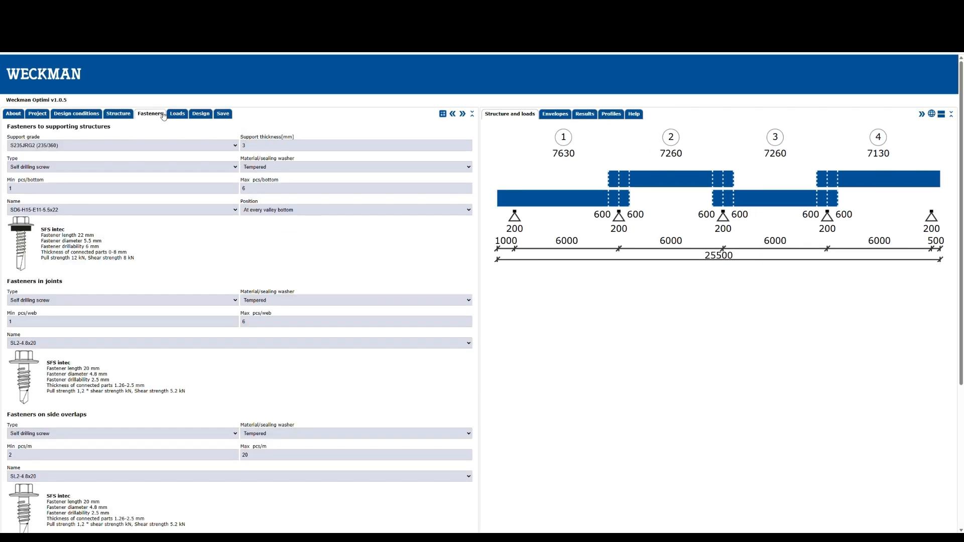
click(177, 115)
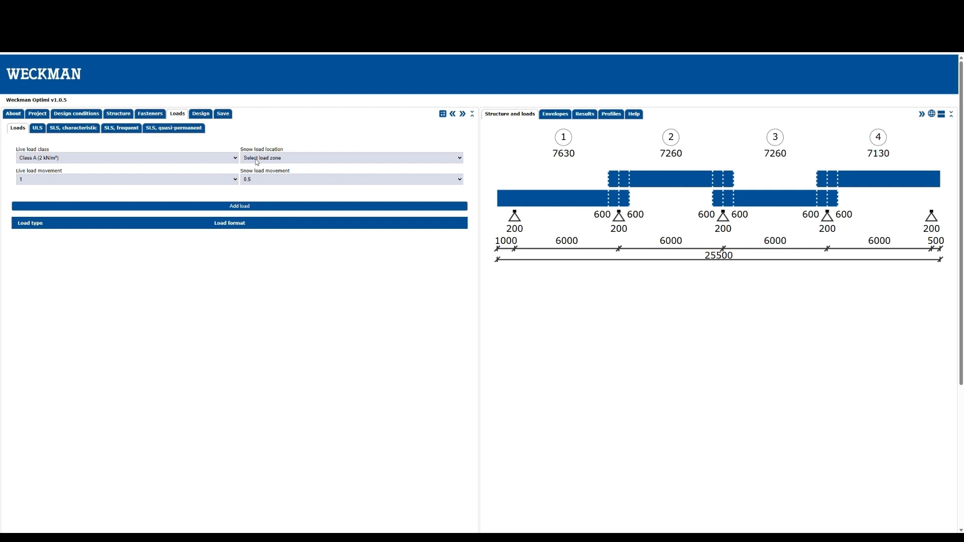
click(262, 179)
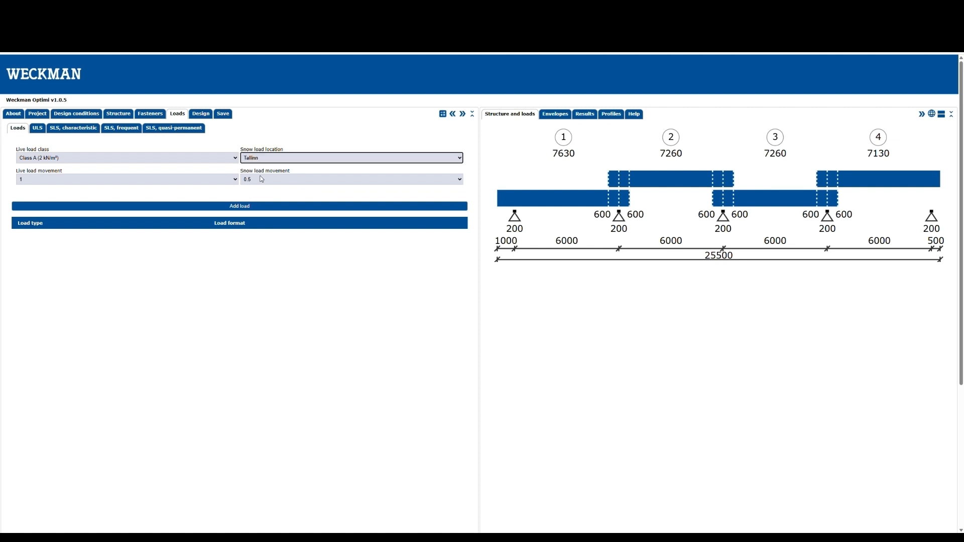
click(231, 206)
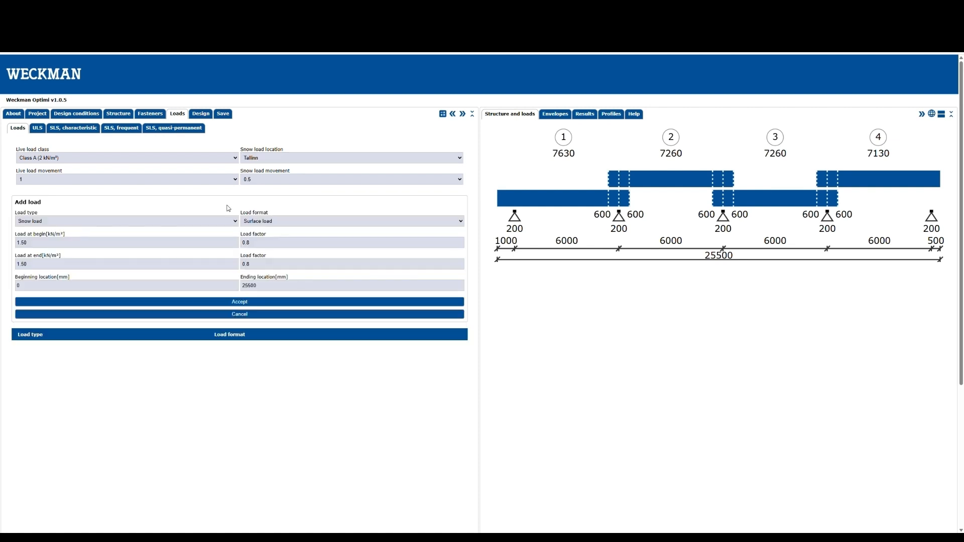
click(191, 303)
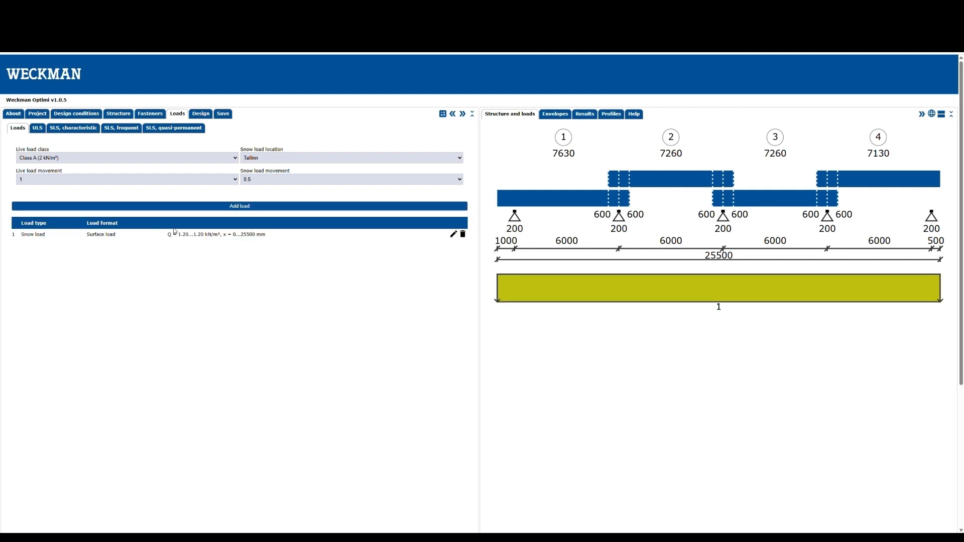
Add a wind surface load spanning the whole sheet length.
click(180, 207)
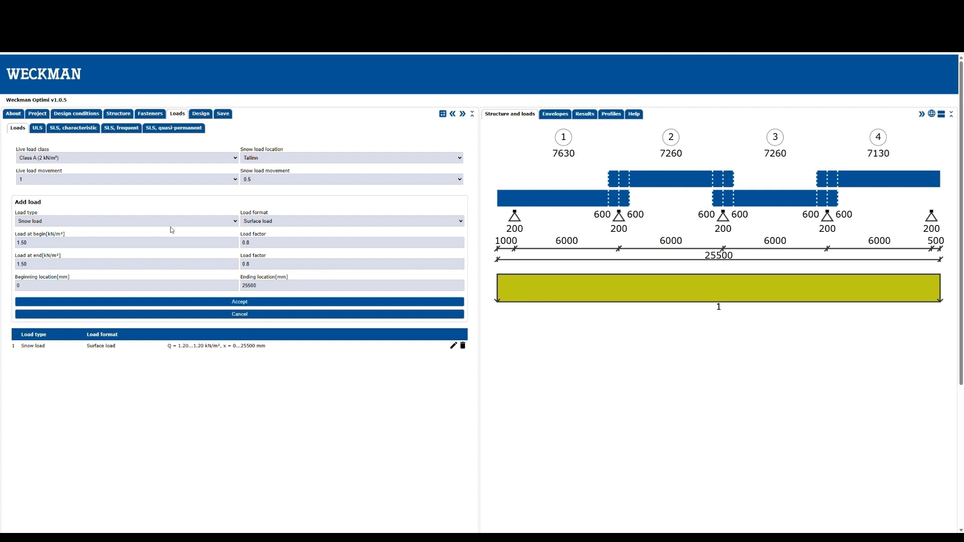
click(166, 258)
click(81, 303)
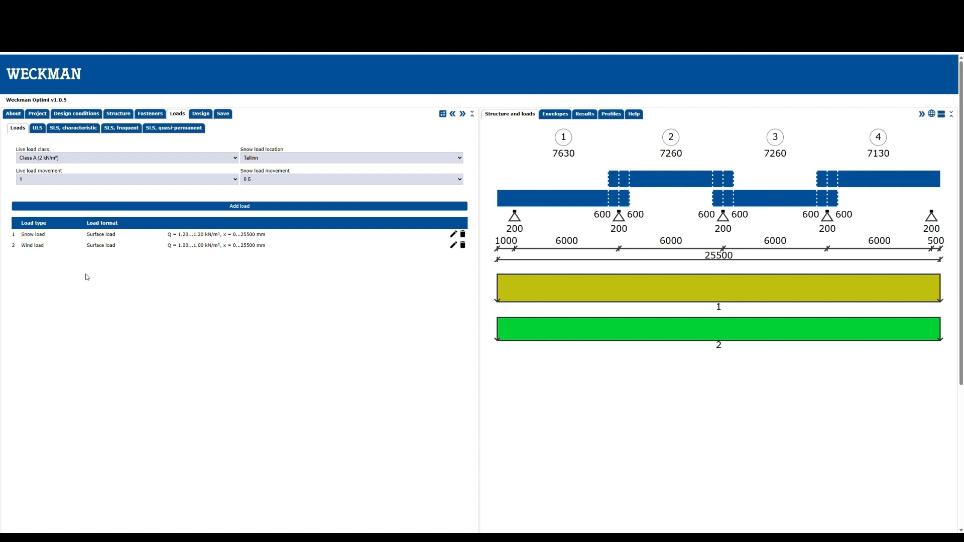
Choose the W-130/950 (B-side against support) profile and run the design.
click(198, 117)
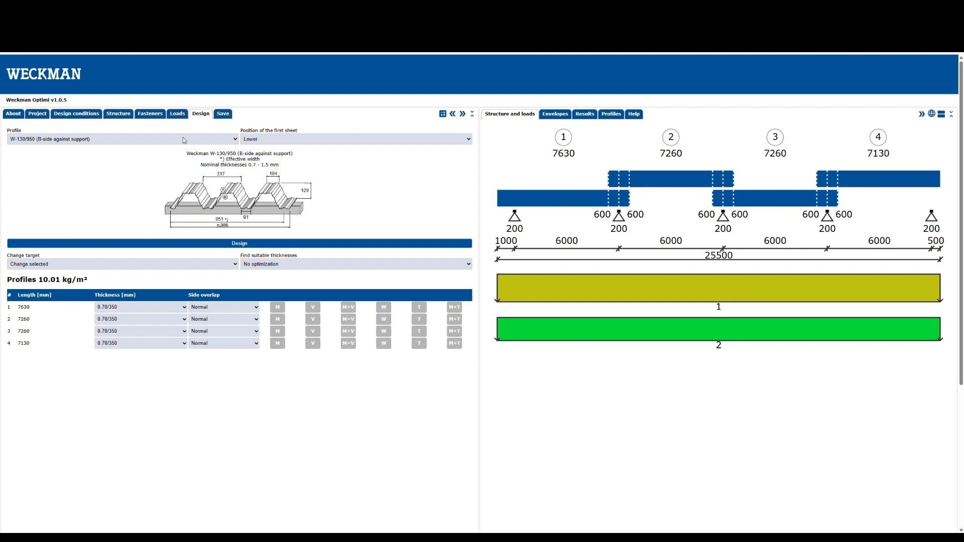
click(183, 138)
click(166, 176)
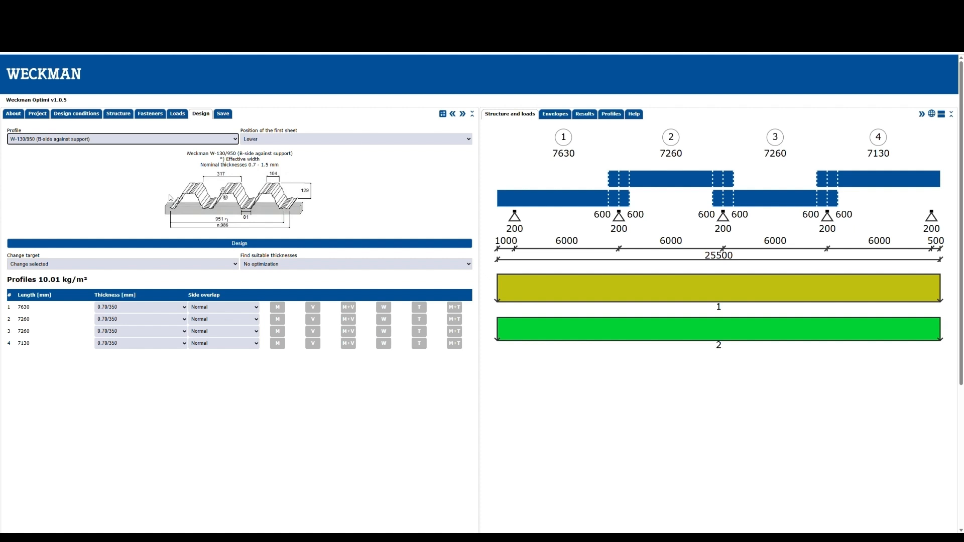
click(160, 244)
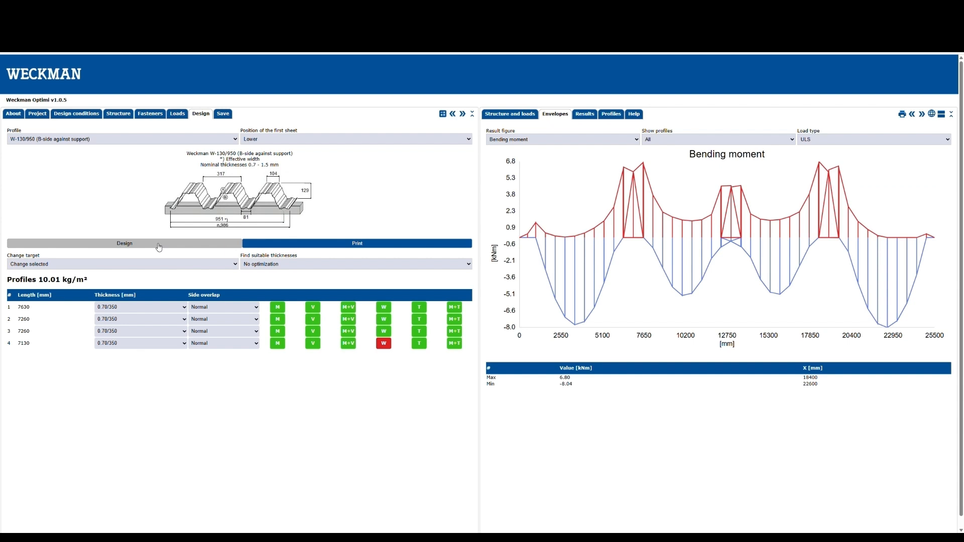
Set the thickness search to Two phases optimization and rerun the design.
click(284, 265)
click(287, 293)
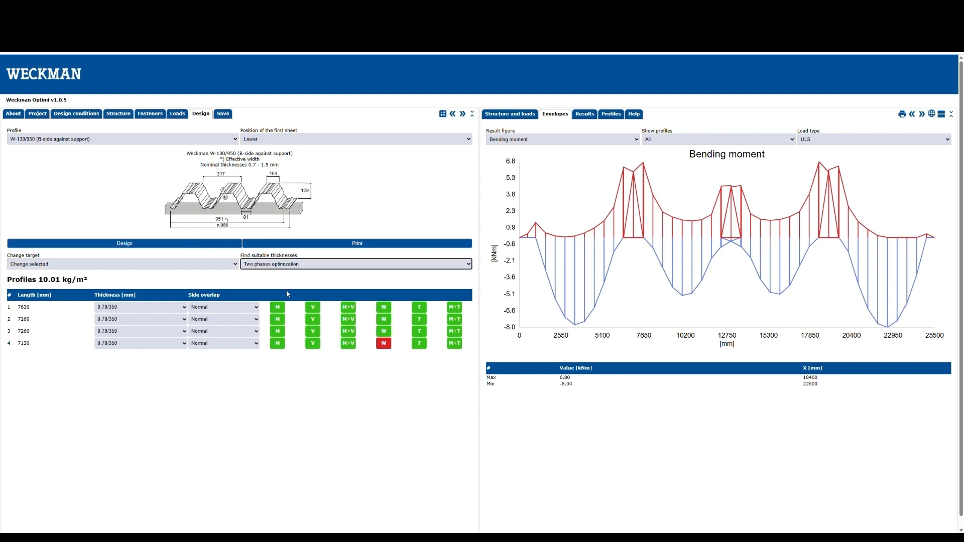
click(221, 247)
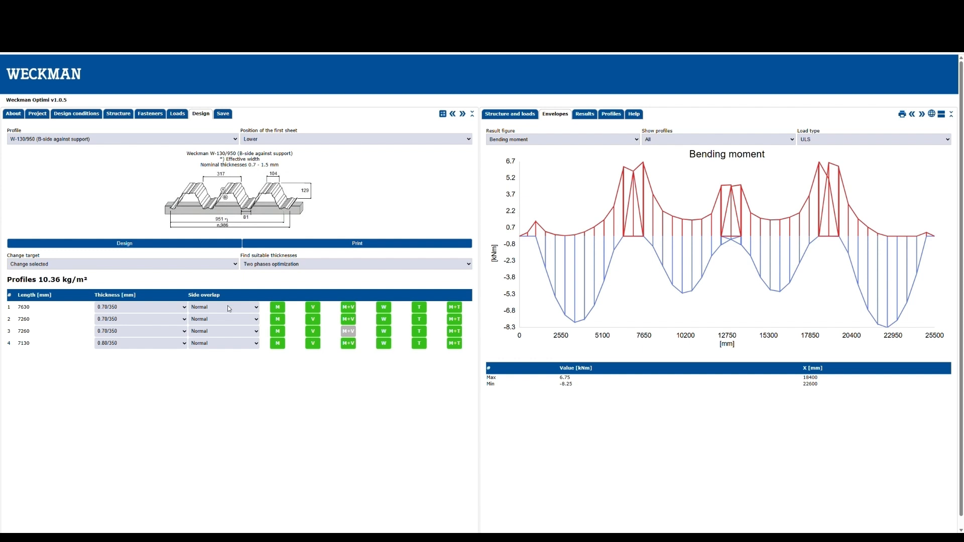
Set the first profile's side overlap to +1 rib and switch thickness optimization back to No optimization.
click(228, 332)
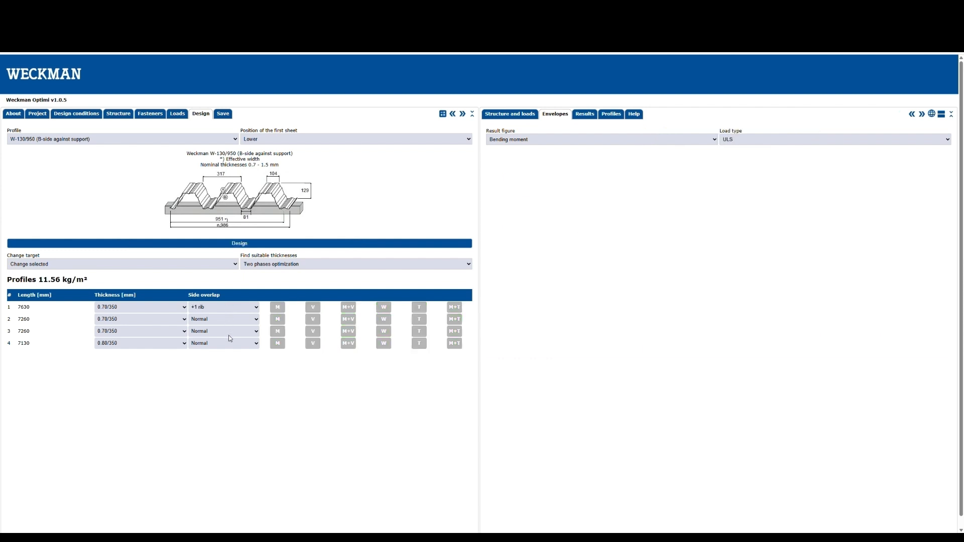
click(256, 266)
click(256, 276)
Print the design report as a PDF and close it.
click(256, 246)
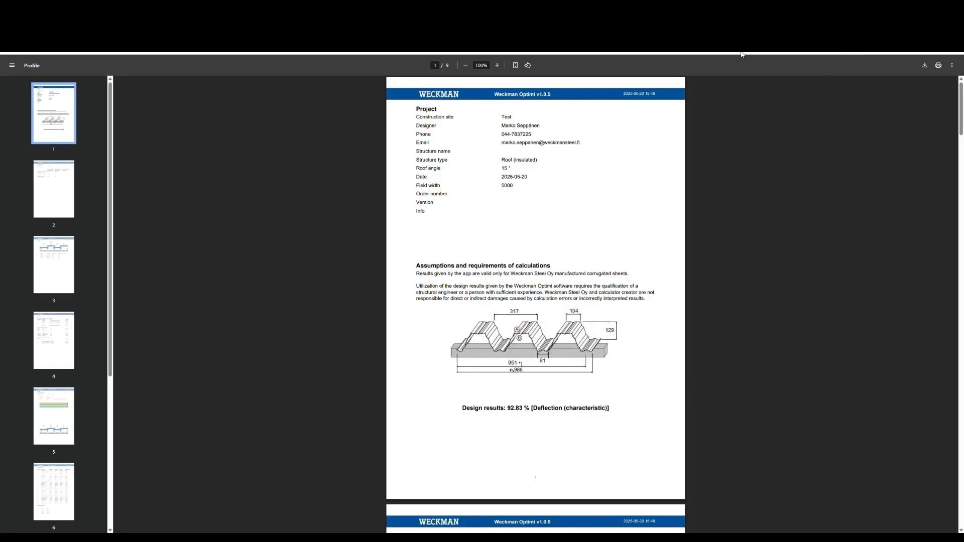
key(ctrl+w)
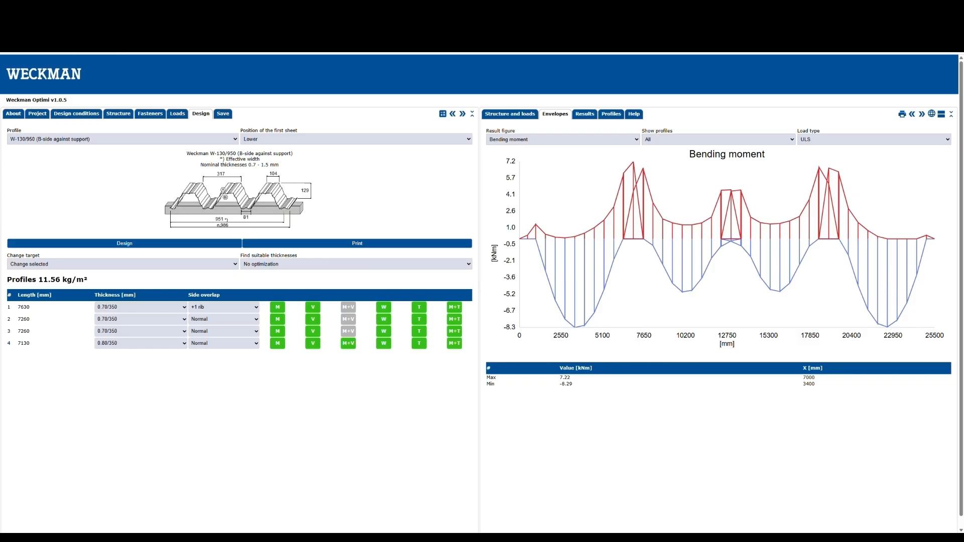
Open the save options for the model, then return to the design settings.
click(227, 115)
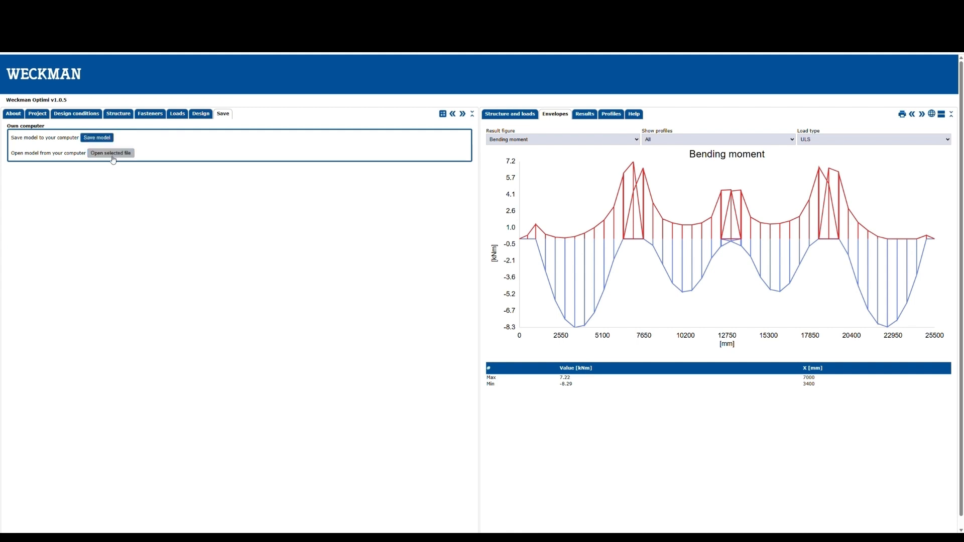
click(205, 115)
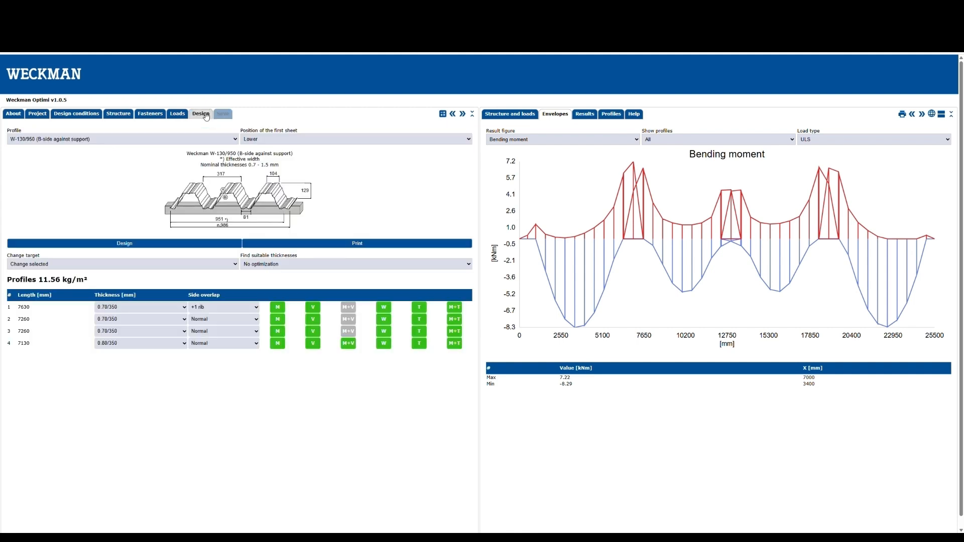
Show the structure diagram and then the deflection envelope of the designed sheets.
click(509, 117)
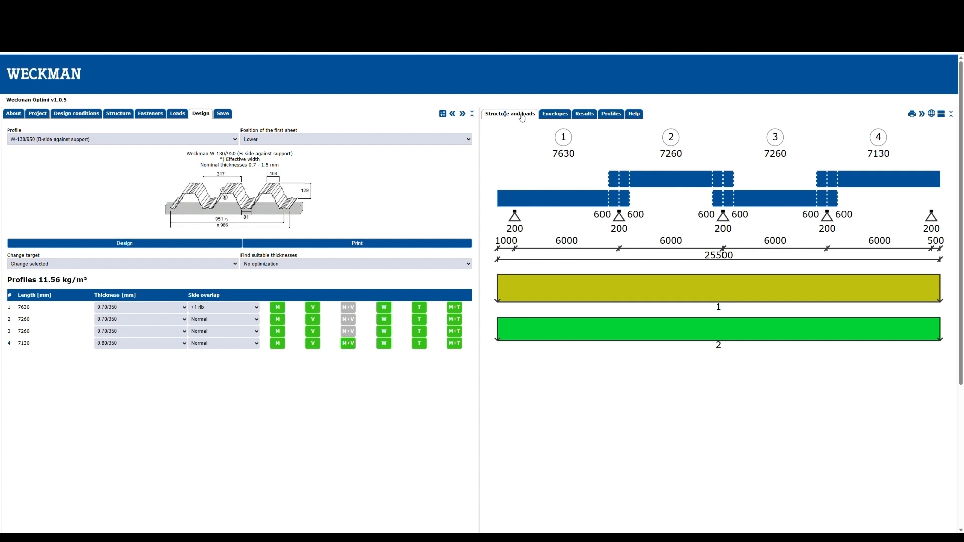
click(548, 117)
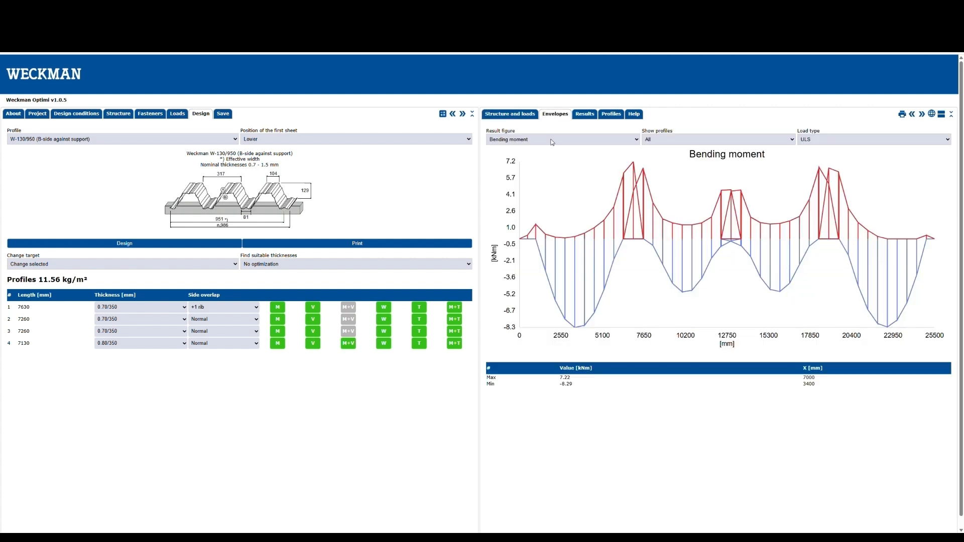
click(552, 142)
click(551, 159)
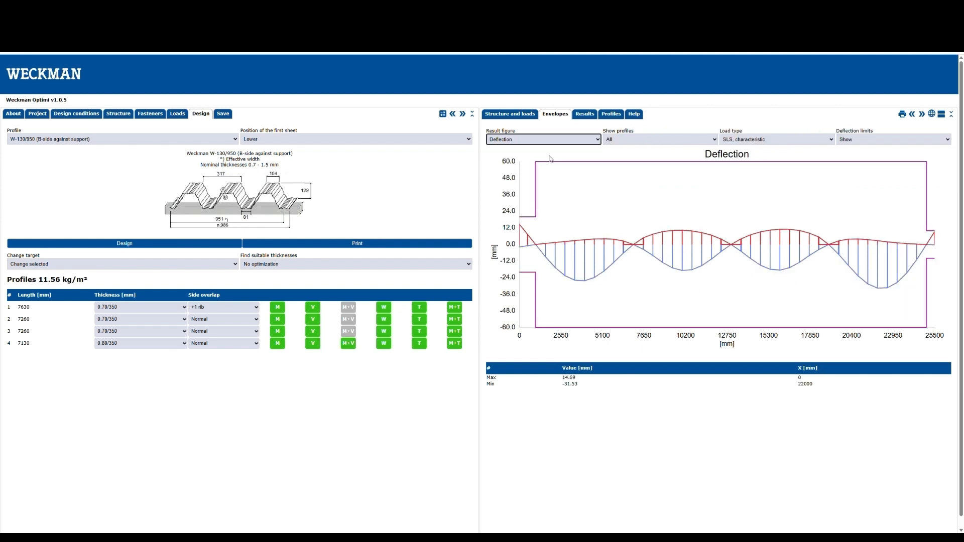
Review the design results table and the properties of the W-130B/950 0.70/350 profile.
click(586, 116)
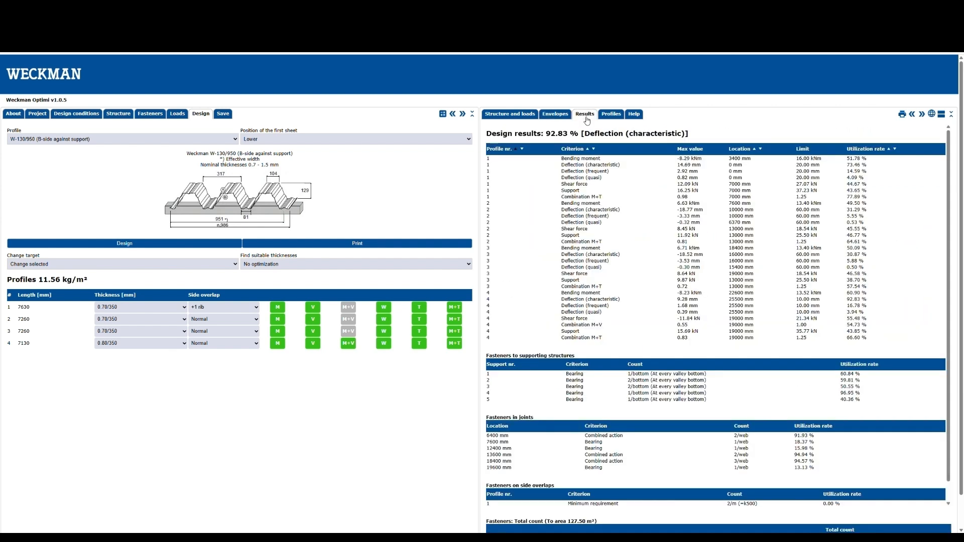
click(610, 115)
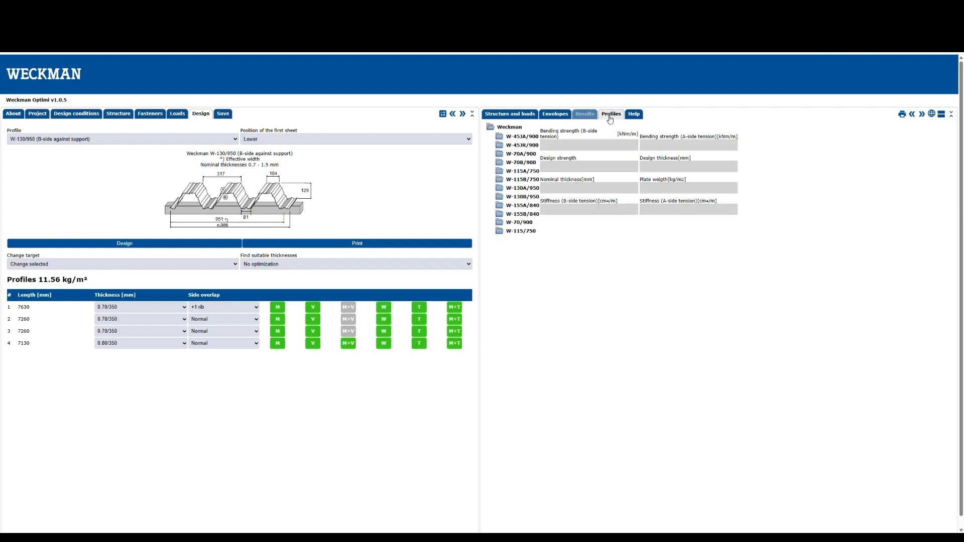
click(520, 196)
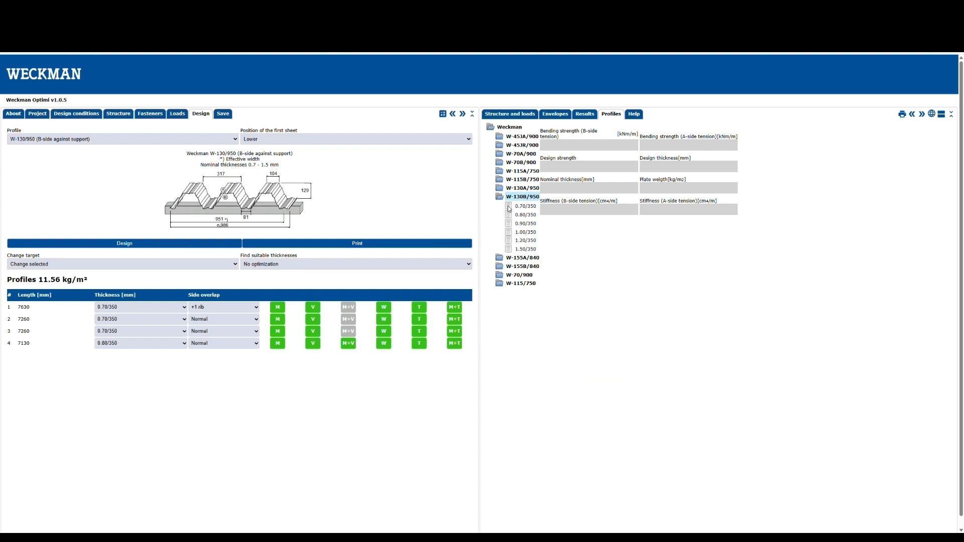
click(509, 207)
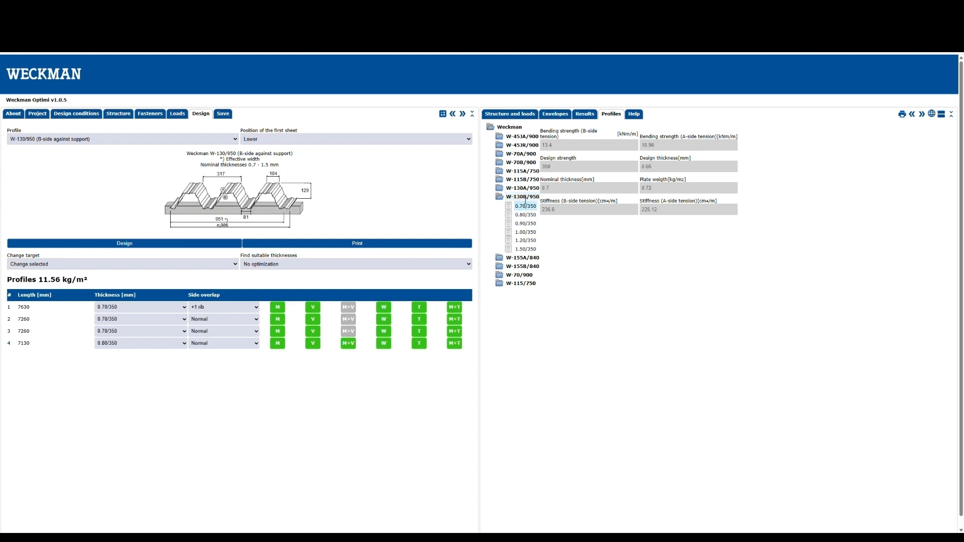